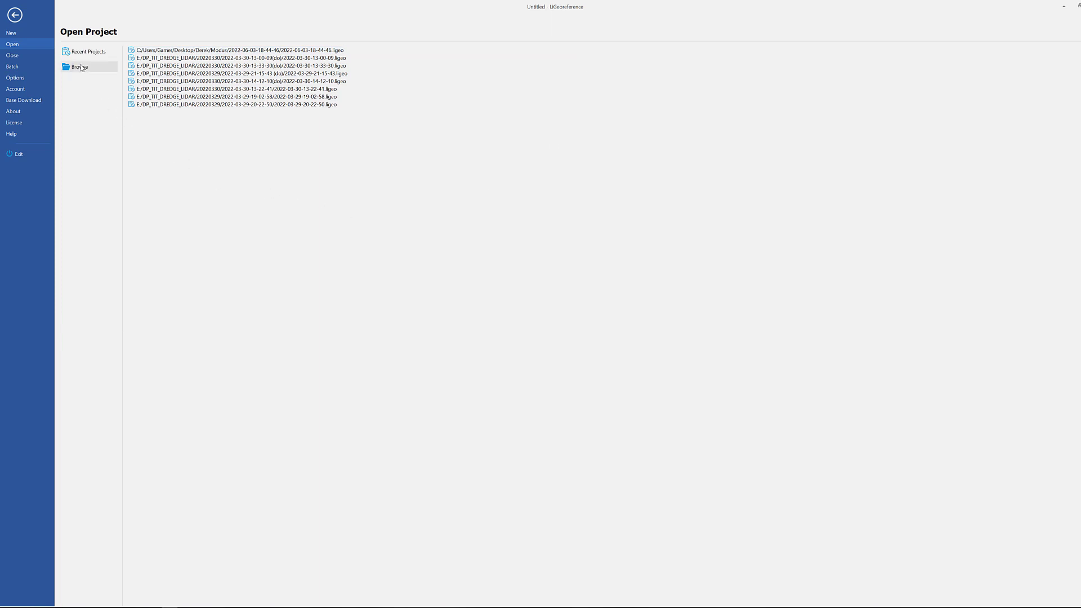
pyautogui.click(86, 68)
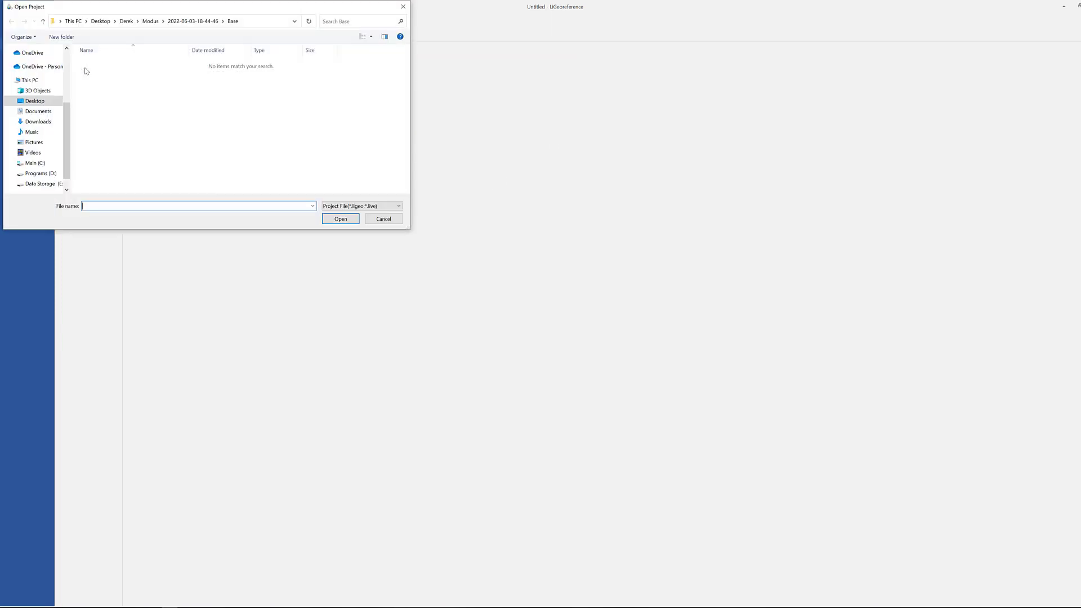
pyautogui.click(150, 22)
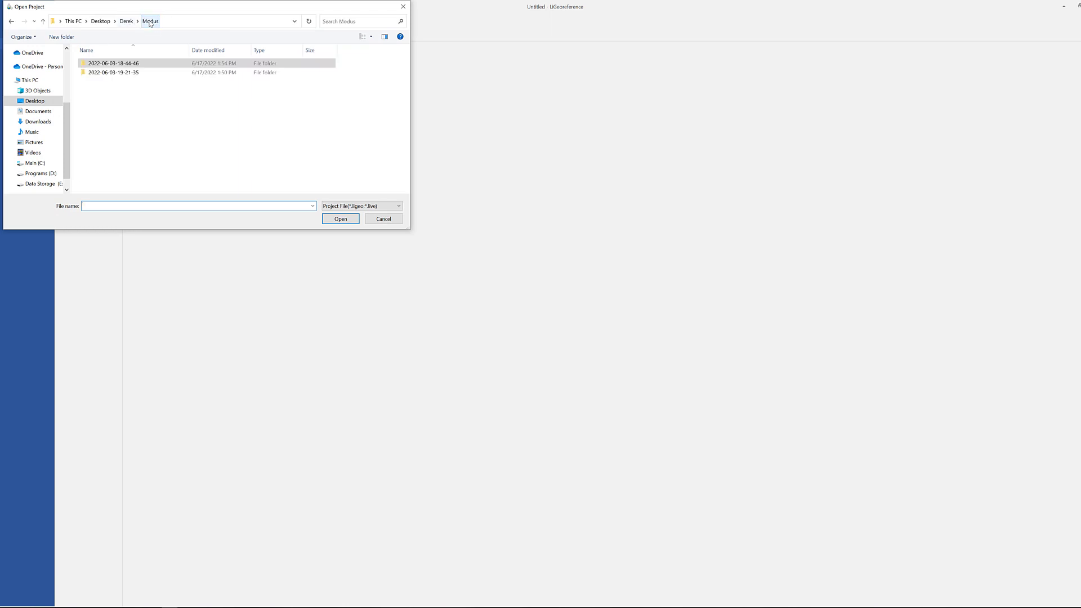
pyautogui.doubleClick(111, 73)
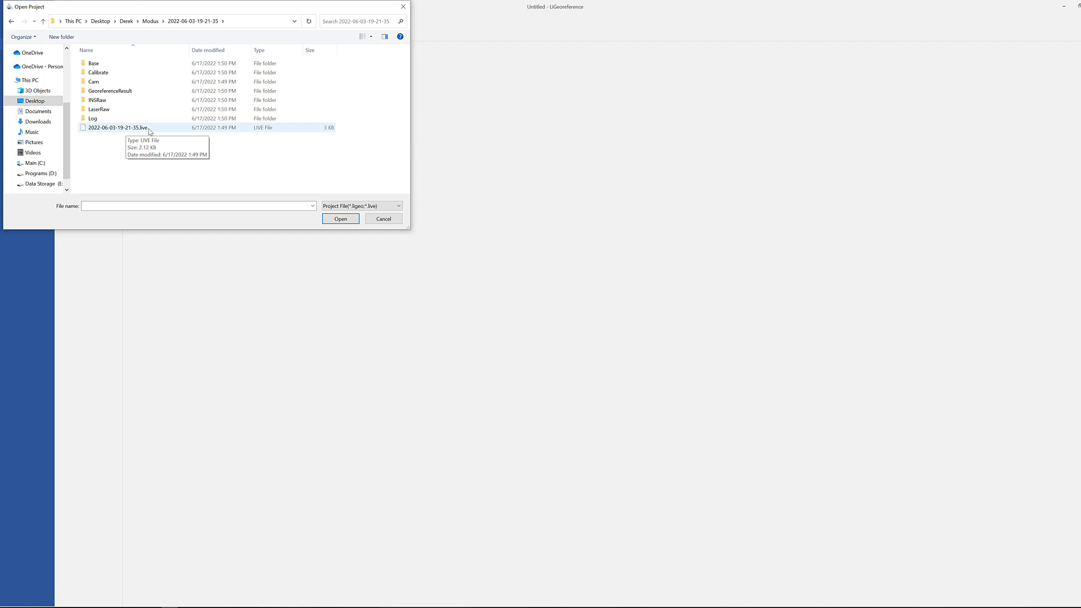
pyautogui.click(150, 129)
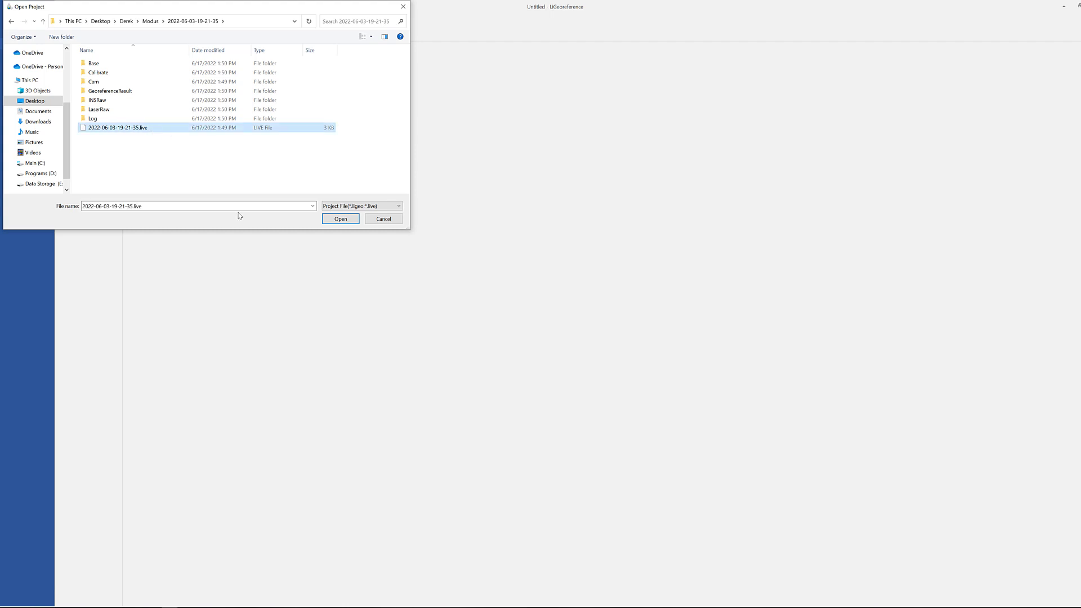
pyautogui.click(343, 220)
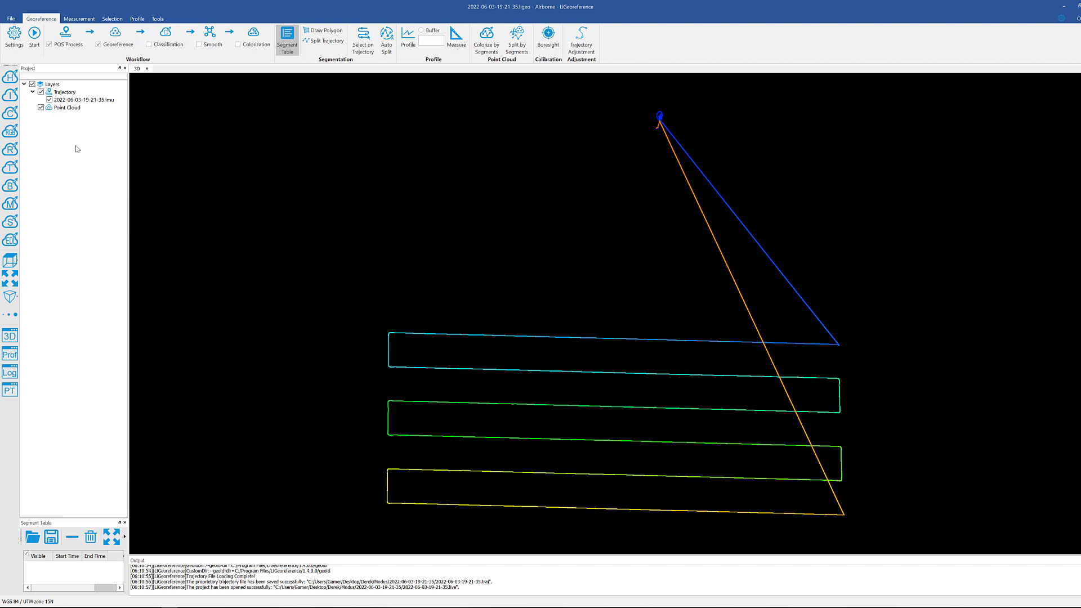
pyautogui.click(14, 39)
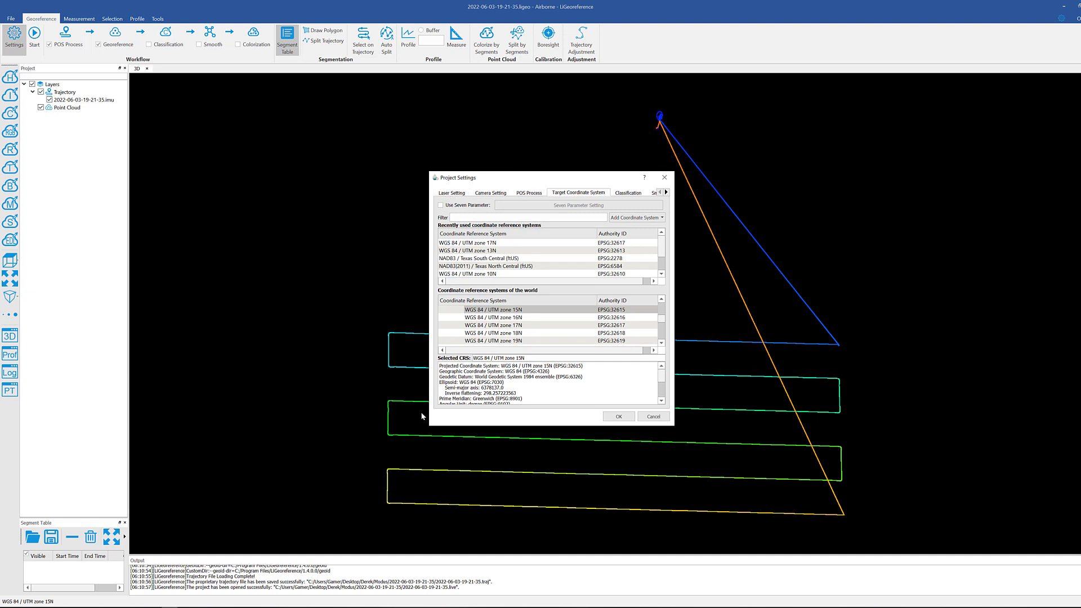
pyautogui.moveTo(428, 423); pyautogui.dragTo(360, 423)
pyautogui.click(388, 193)
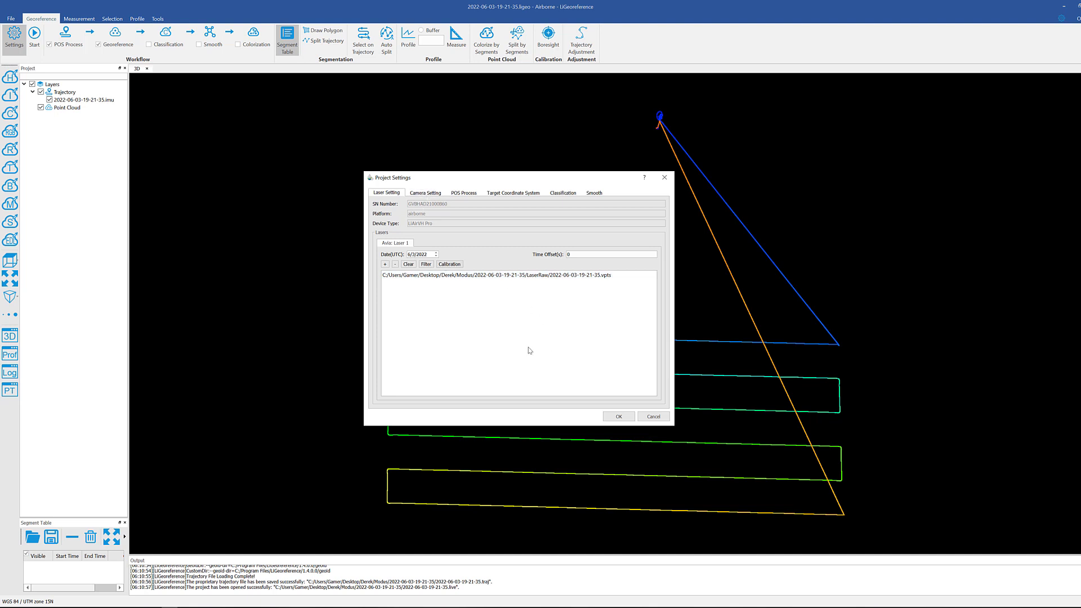
# Step: Check the Camera Setting tab for the A6000 camera and its Cam/Images folder
pyautogui.click(423, 193)
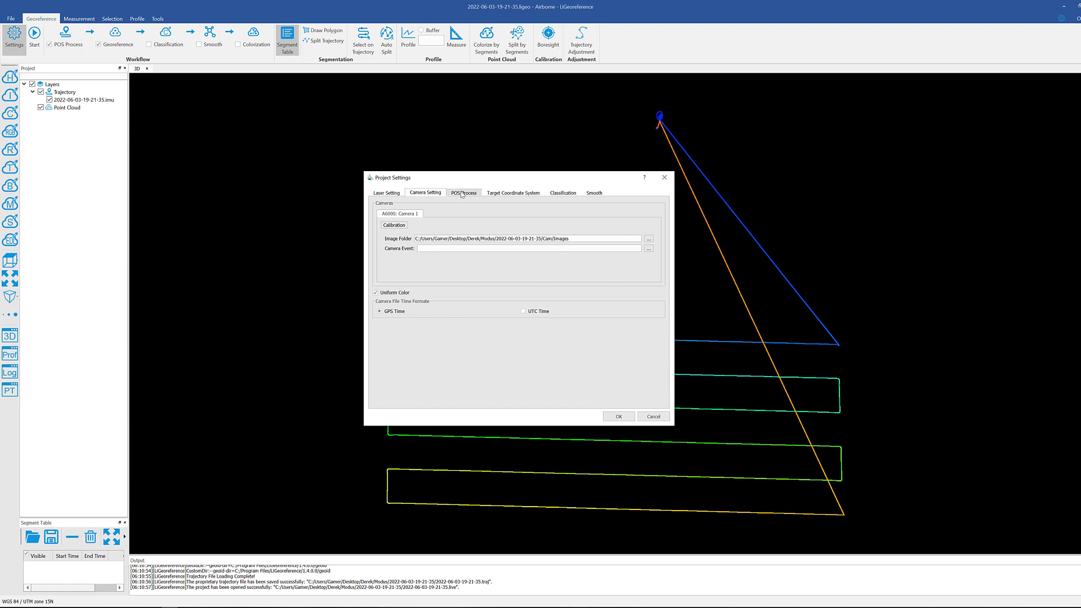
# Step: On the POS Process tab, choose RINEX as the base station data source
pyautogui.click(463, 193)
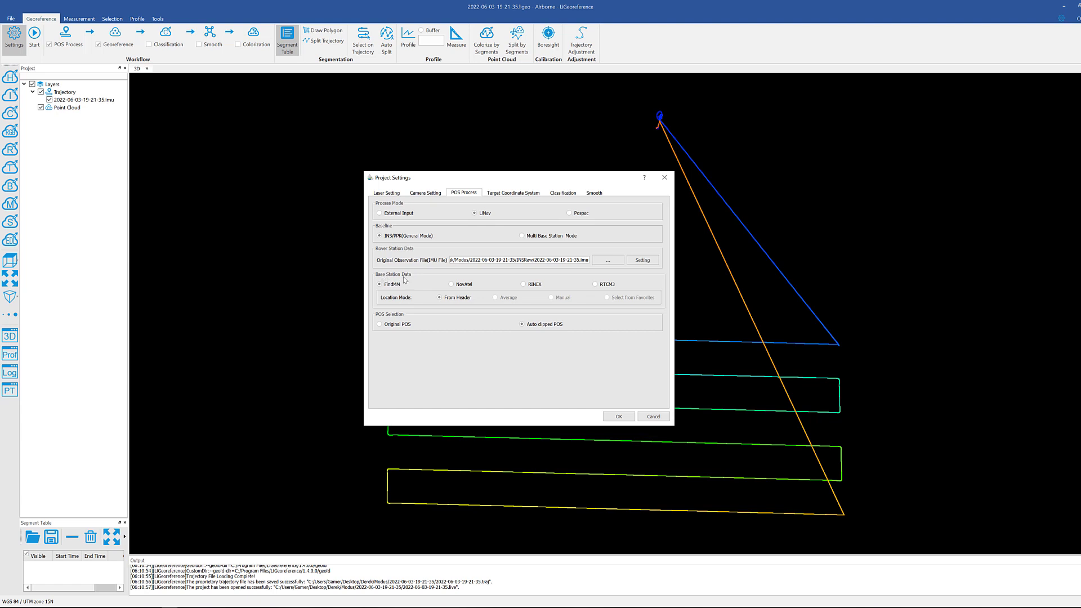
pyautogui.click(524, 285)
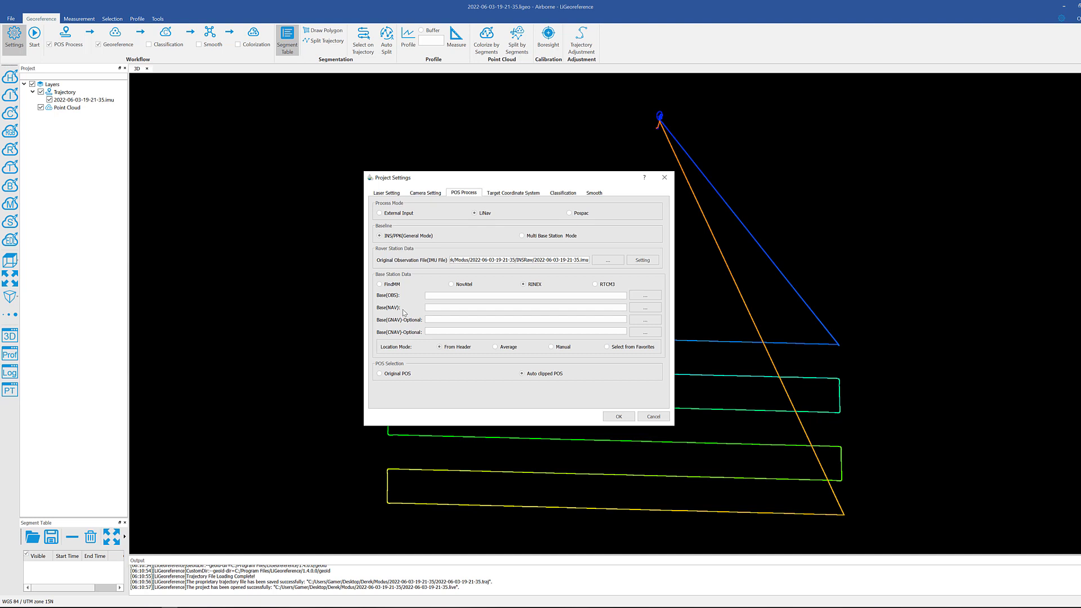
# Step: Load ReachBase_raw_20220603155923.22O from the project's Base folder as the Base(OBS) file
pyautogui.click(647, 296)
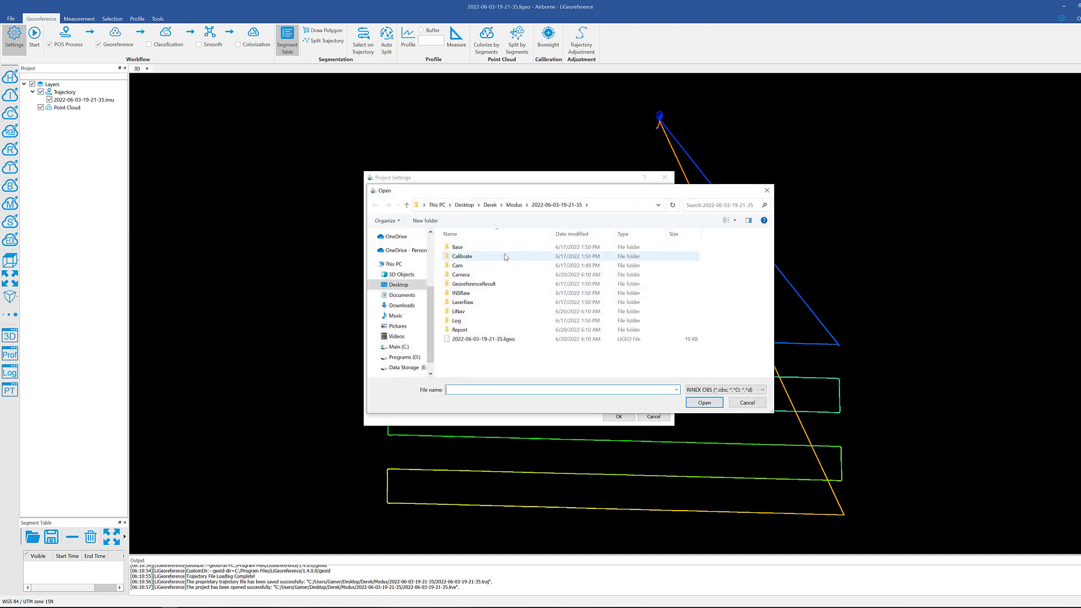
pyautogui.click(512, 205)
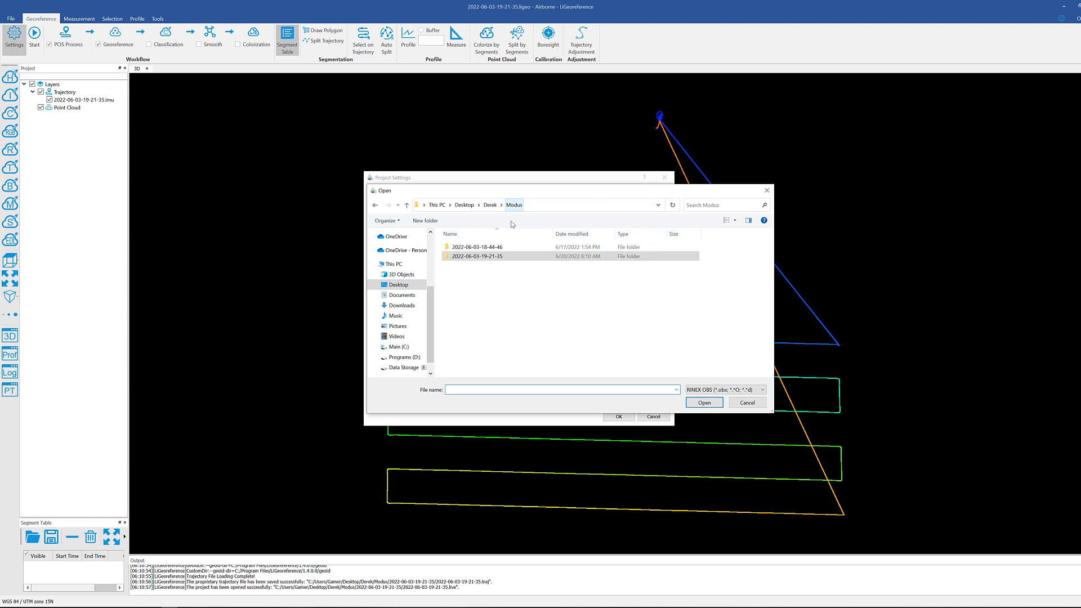
pyautogui.doubleClick(489, 257)
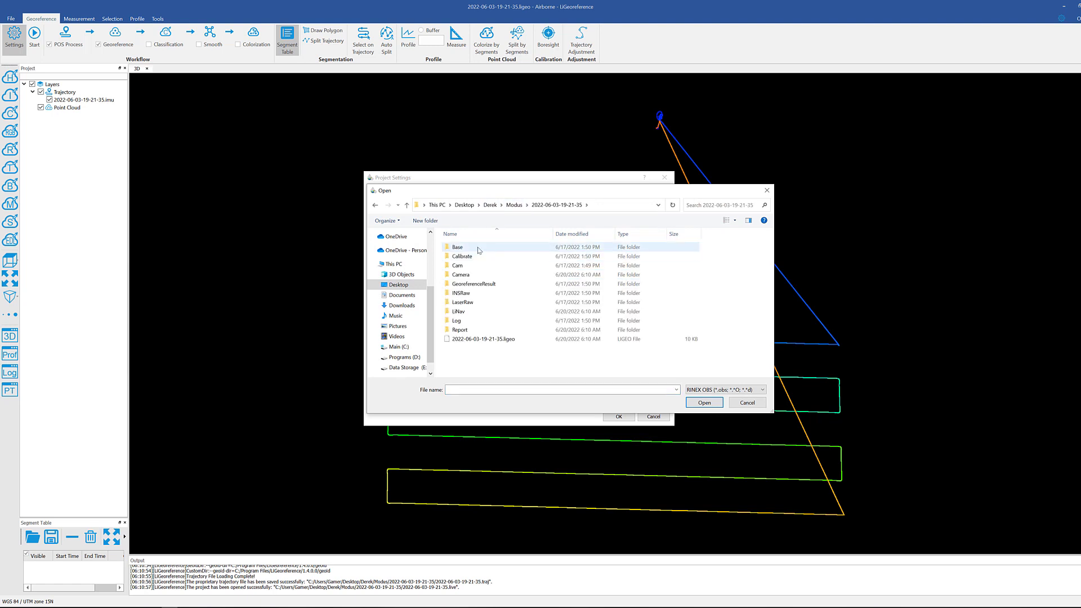
pyautogui.doubleClick(457, 247)
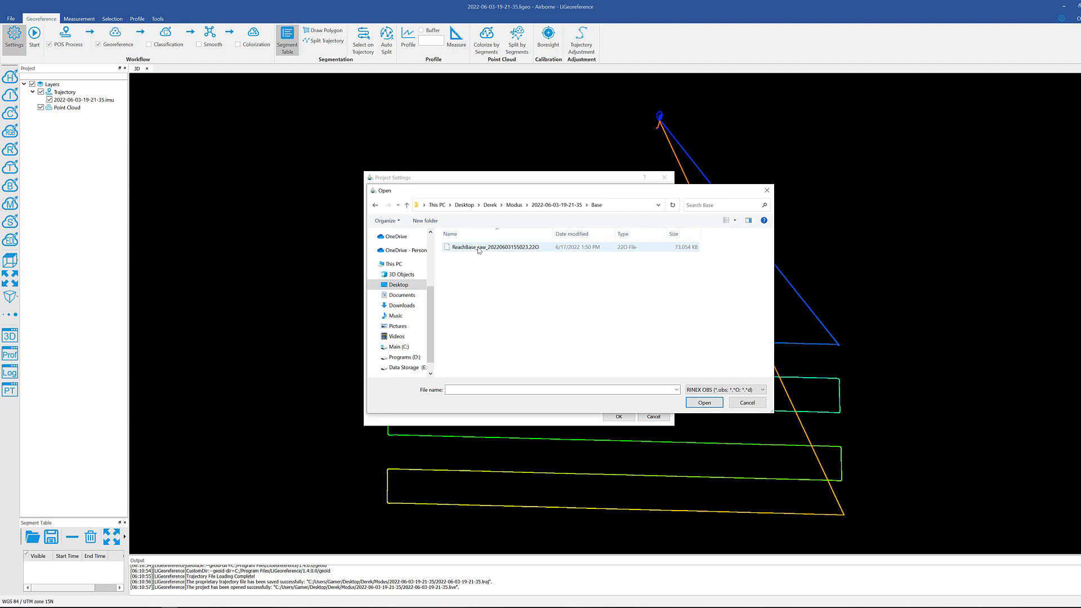
pyautogui.click(536, 249)
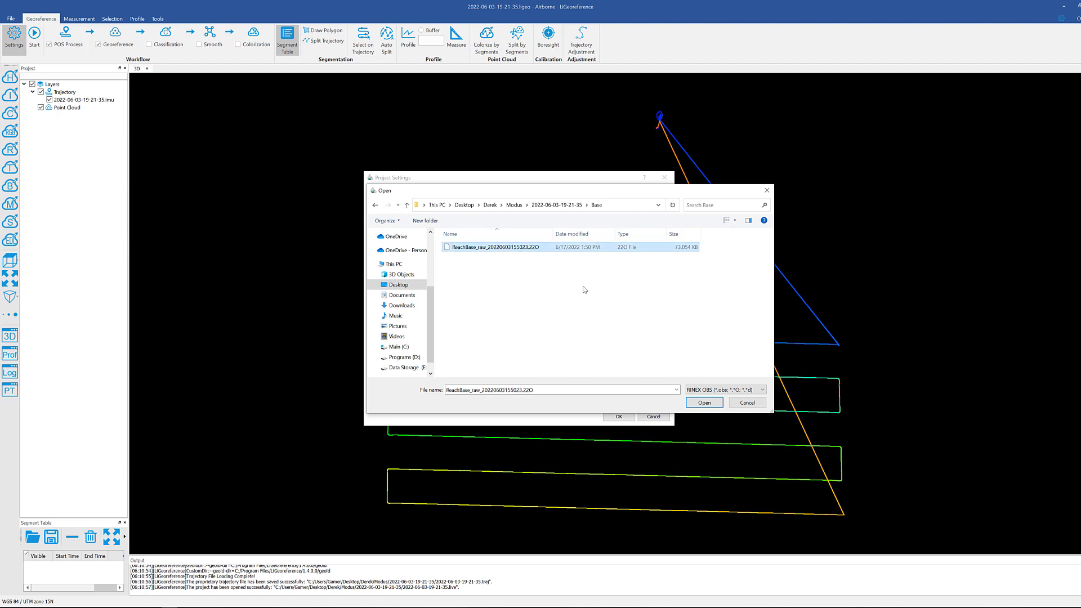
pyautogui.click(704, 403)
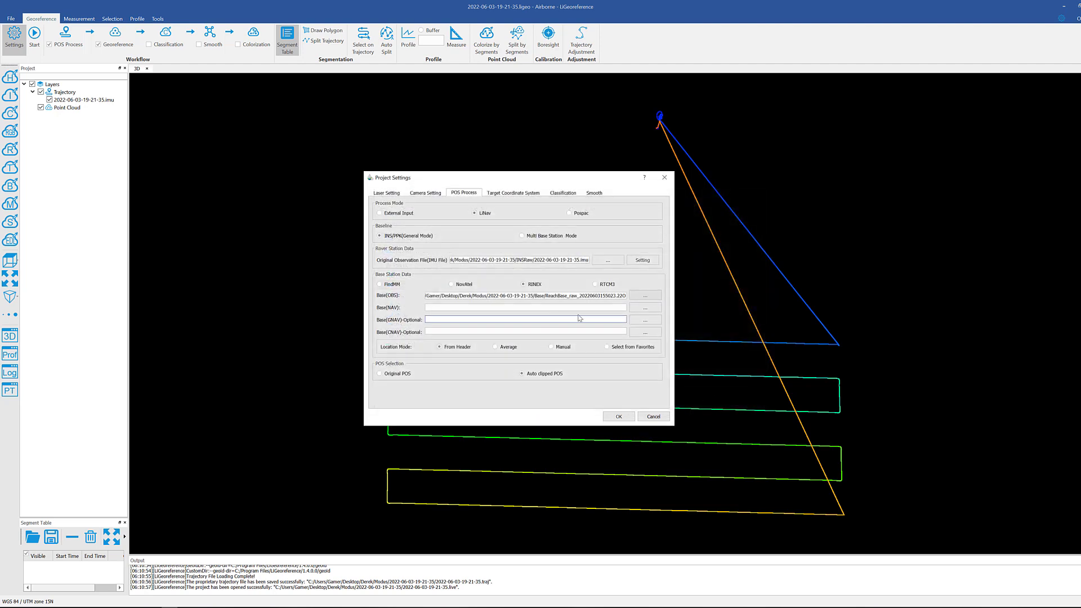
# Step: Load the matching ReachBase .22P file as the Base(NAV) file
pyautogui.click(654, 310)
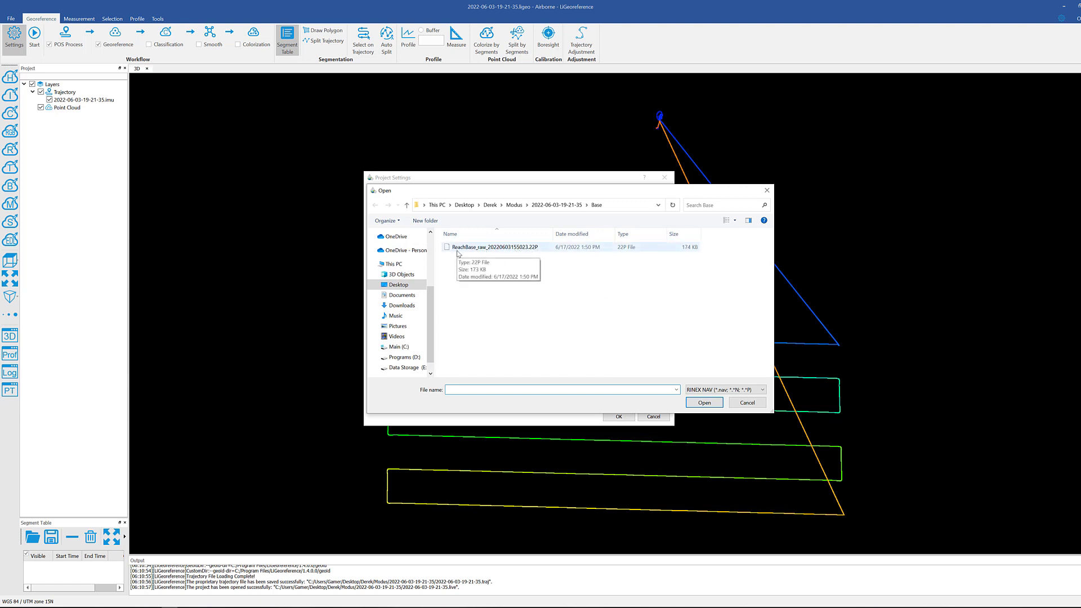
pyautogui.click(531, 248)
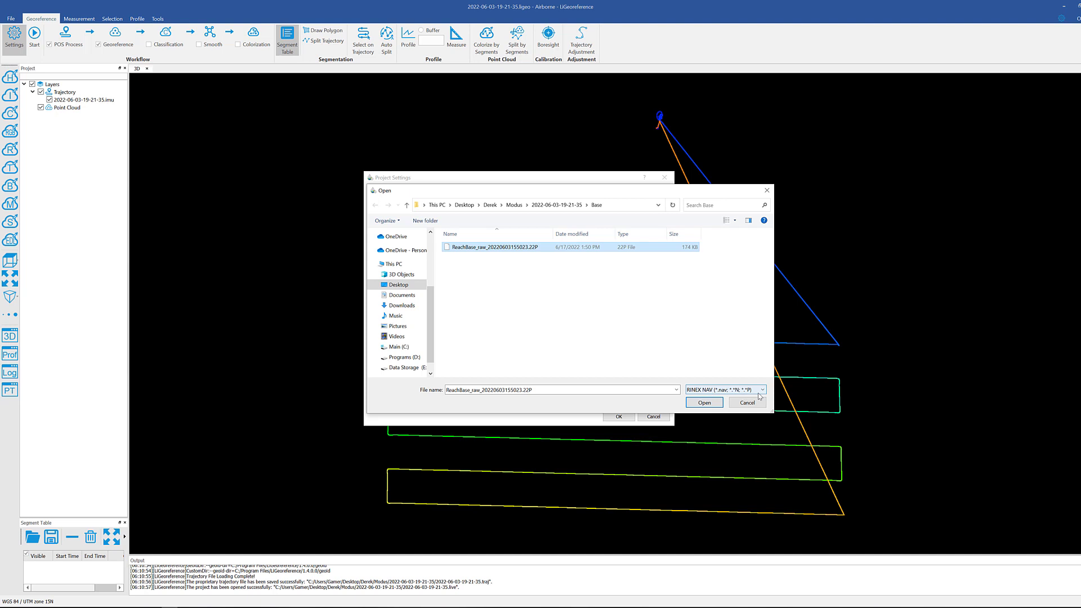
pyautogui.click(704, 403)
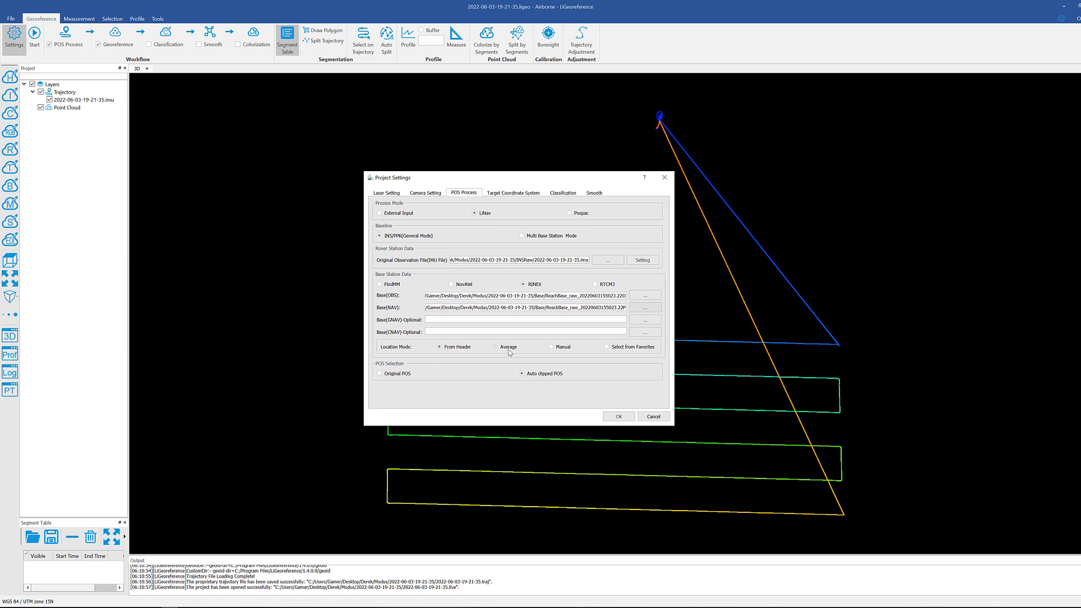
# Step: Set the base Location Mode to Manual and enter latitude 29.51159458 North
pyautogui.click(551, 347)
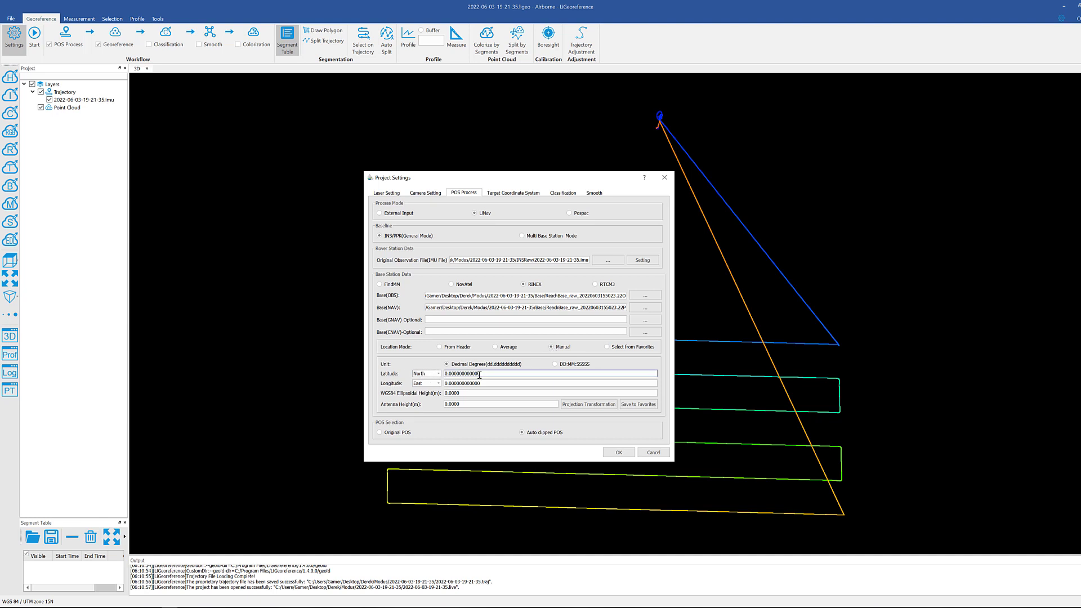
pyautogui.moveTo(495, 373); pyautogui.dragTo(438, 375)
pyautogui.write('29.51159458')
pyautogui.doubleClick(450, 383)
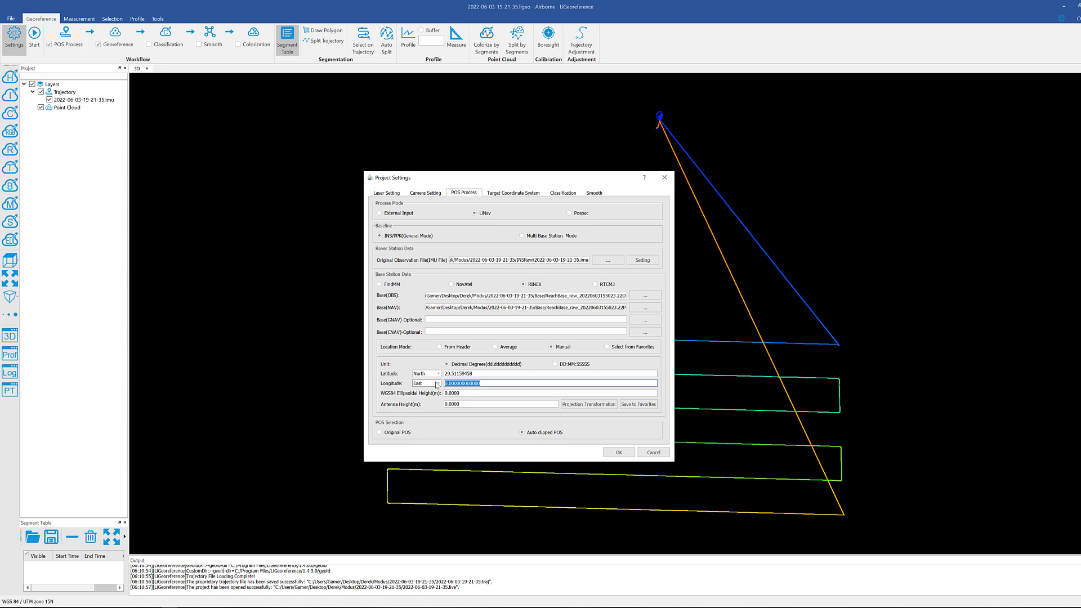
# Step: Enter base longitude 95.31614997 and ellipsoidal height -7.793
pyautogui.write('95.31614')
pyautogui.write('997')
pyautogui.press('Tab')
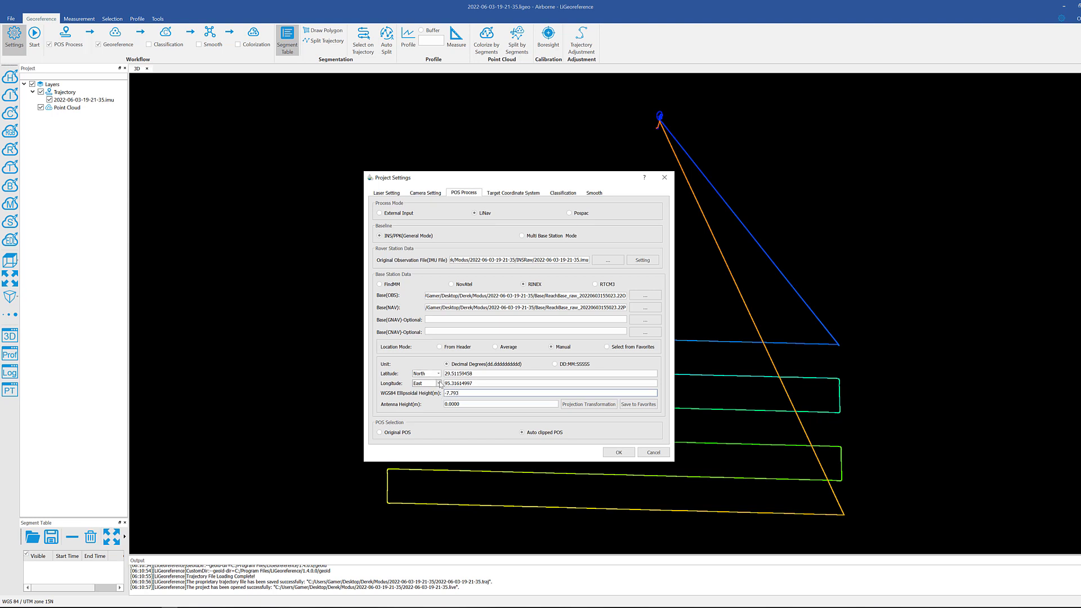
# Step: Change the base longitude hemisphere from East to West
pyautogui.click(469, 383)
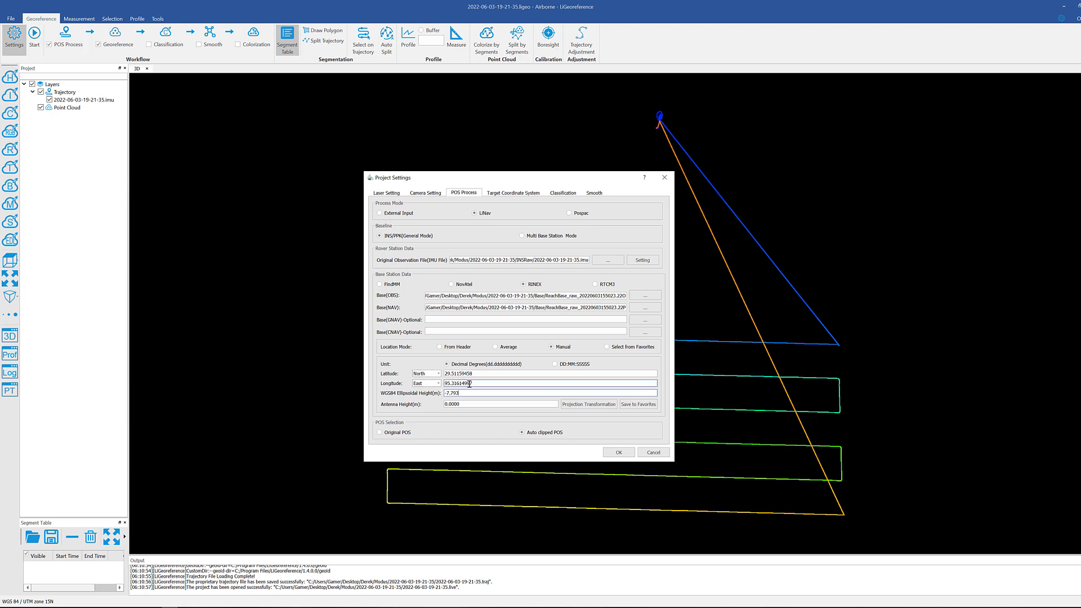
pyautogui.click(435, 386)
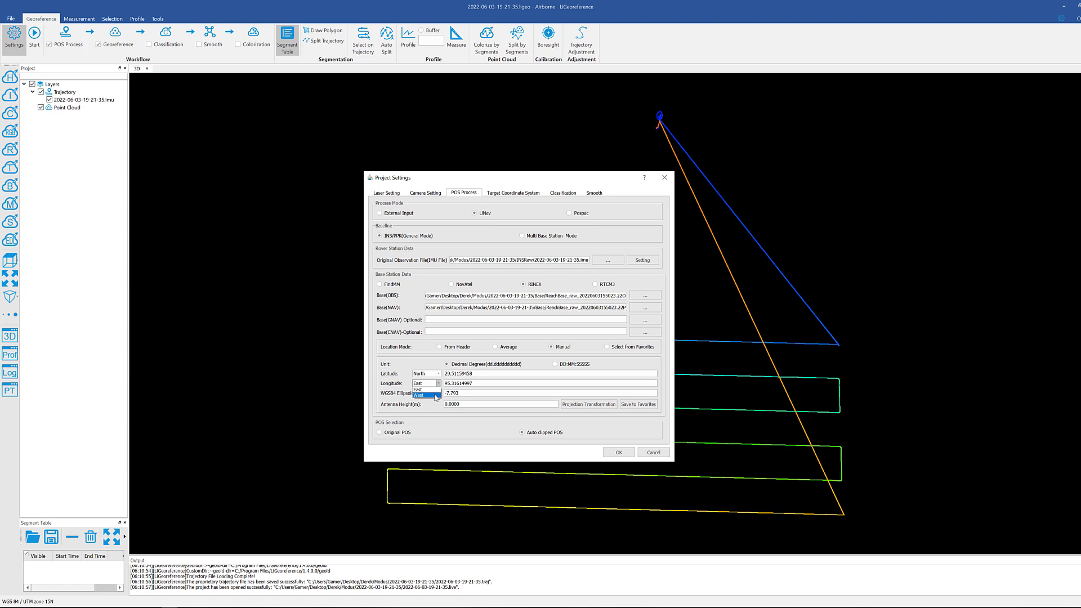
pyautogui.click(436, 396)
# Step: Set the antenna height to 2.0
pyautogui.click(451, 403)
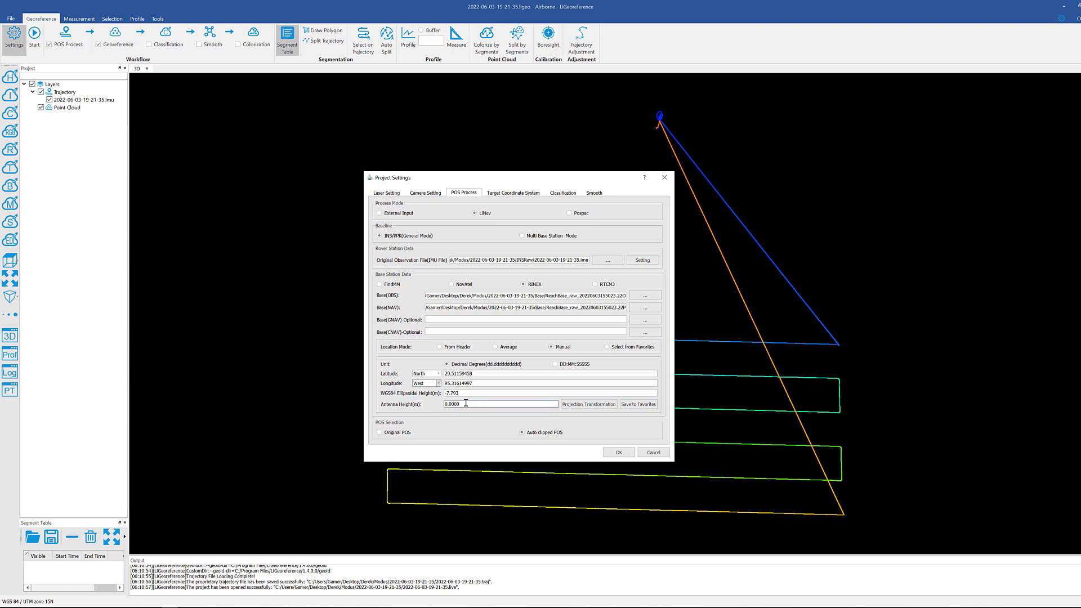
pyautogui.moveTo(465, 403); pyautogui.dragTo(444, 403)
pyautogui.write('2.0')
# Step: Choose WGS 84 / UTM zone 14N (EPSG:32614) as the target coordinate system, replacing zone 15N
pyautogui.click(510, 193)
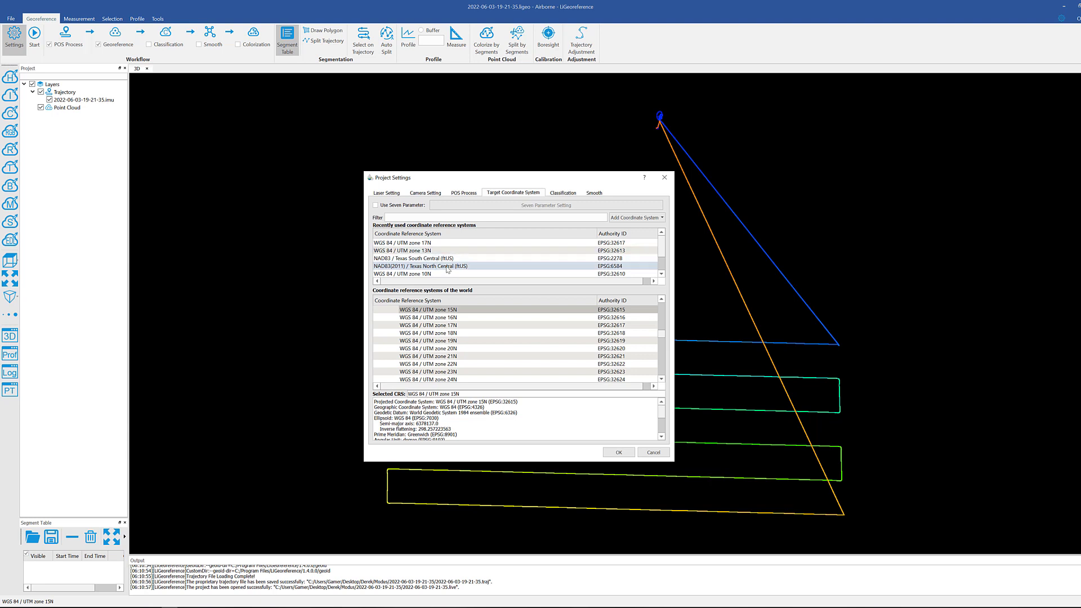
pyautogui.scroll(-1, 448, 269)
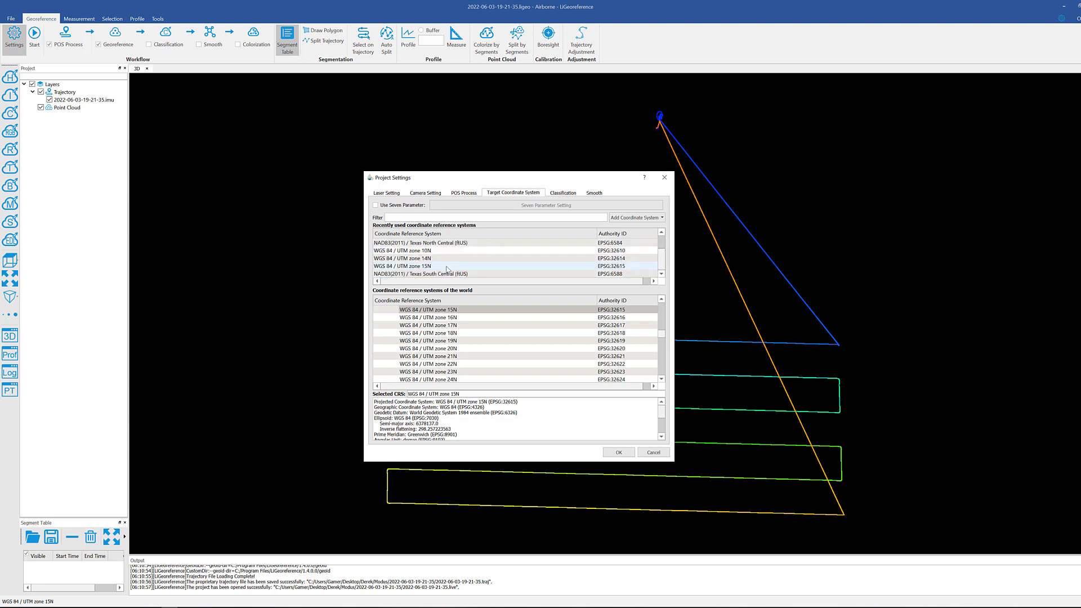
pyautogui.click(431, 260)
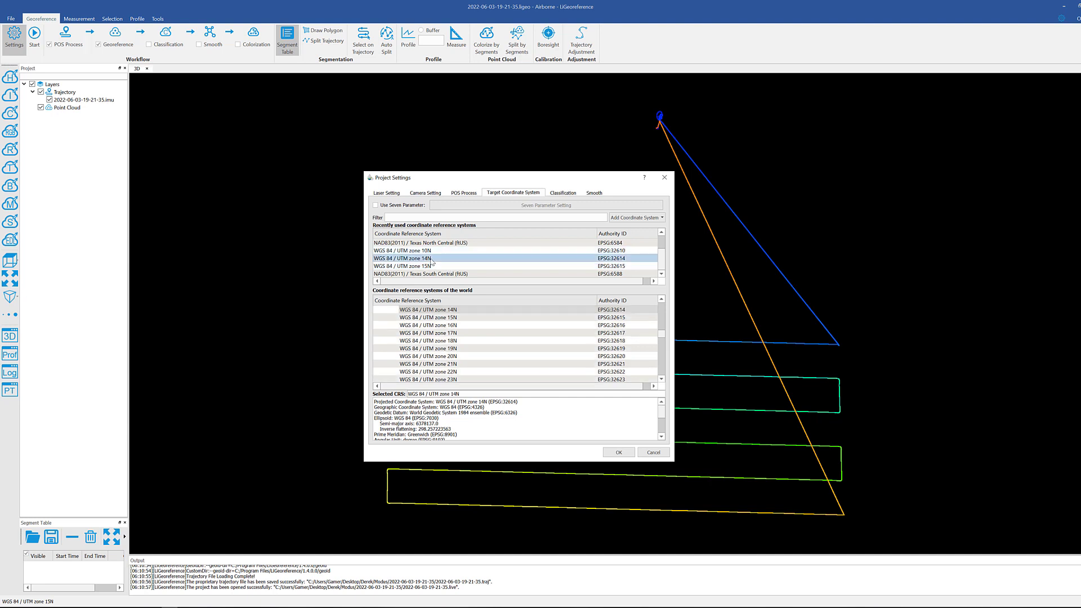
pyautogui.click(462, 310)
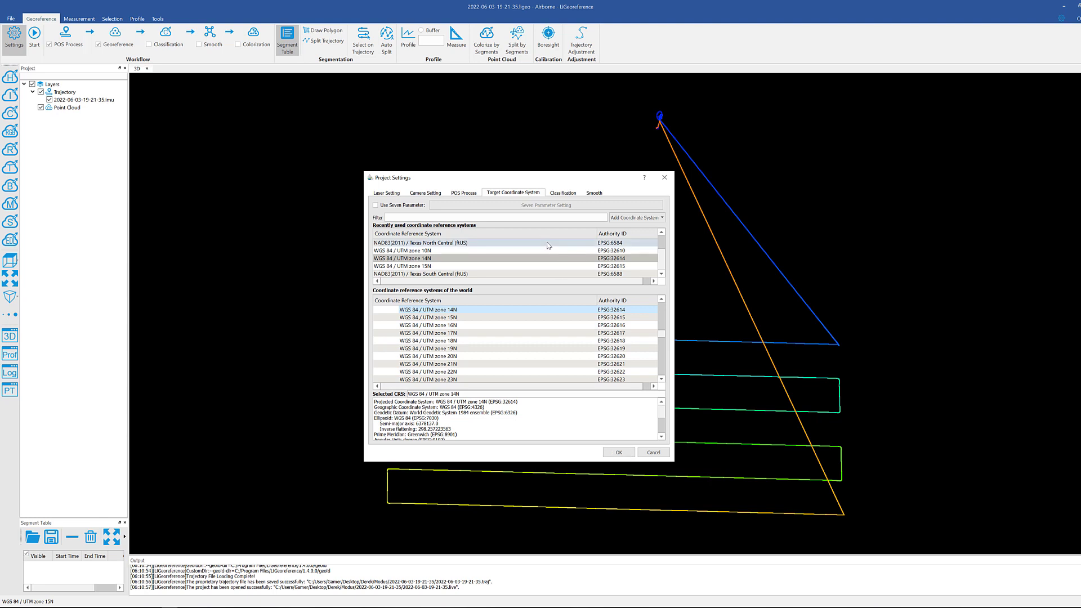
# Step: Review the Classification and Smooth settings, then return to the laser settings showing the .vpts file
pyautogui.click(565, 192)
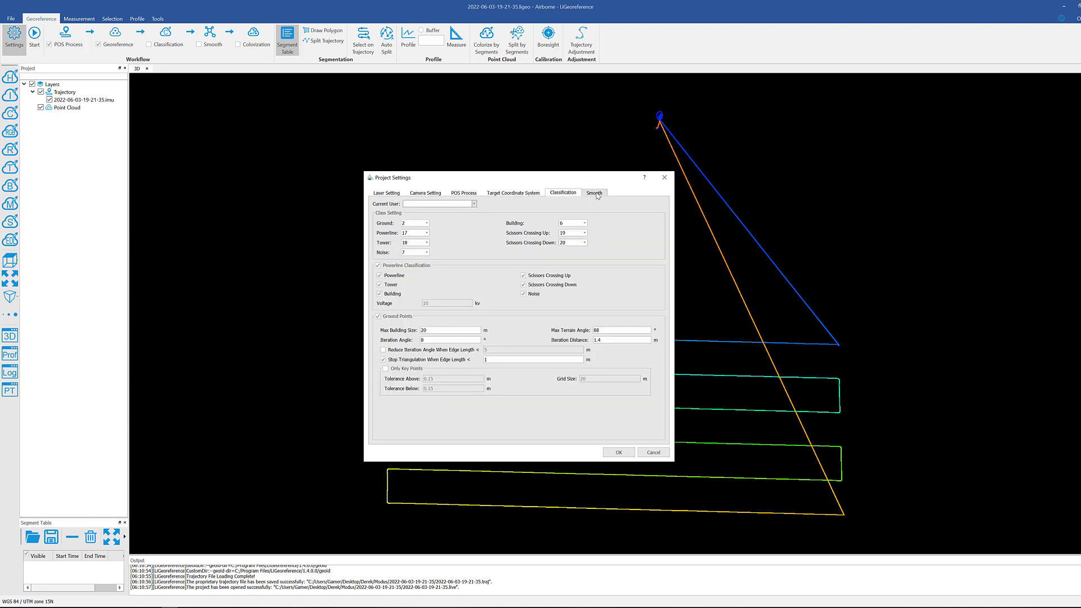
pyautogui.click(597, 195)
pyautogui.click(567, 192)
pyautogui.click(595, 194)
pyautogui.click(574, 194)
pyautogui.click(388, 196)
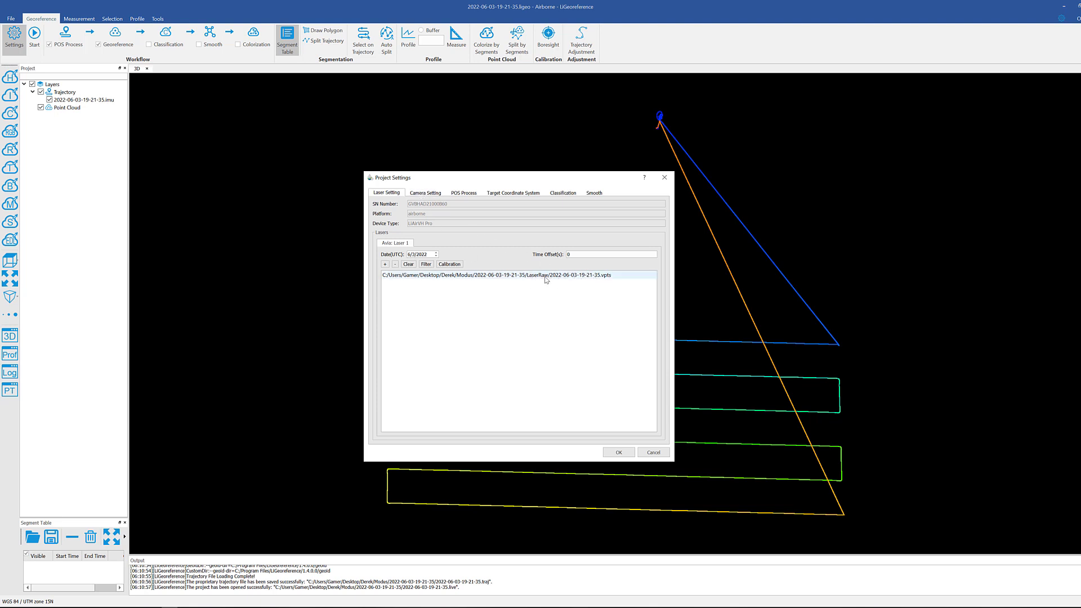
# Step: Check the camera image folder, then return to the POS Process page showing the base coordinates
pyautogui.click(425, 193)
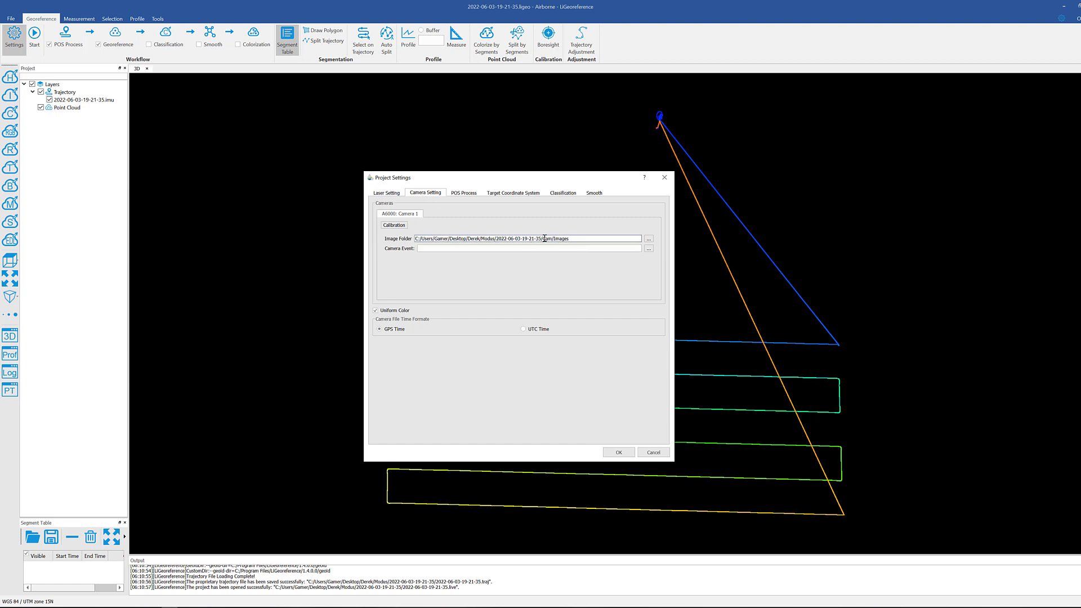
pyautogui.click(464, 193)
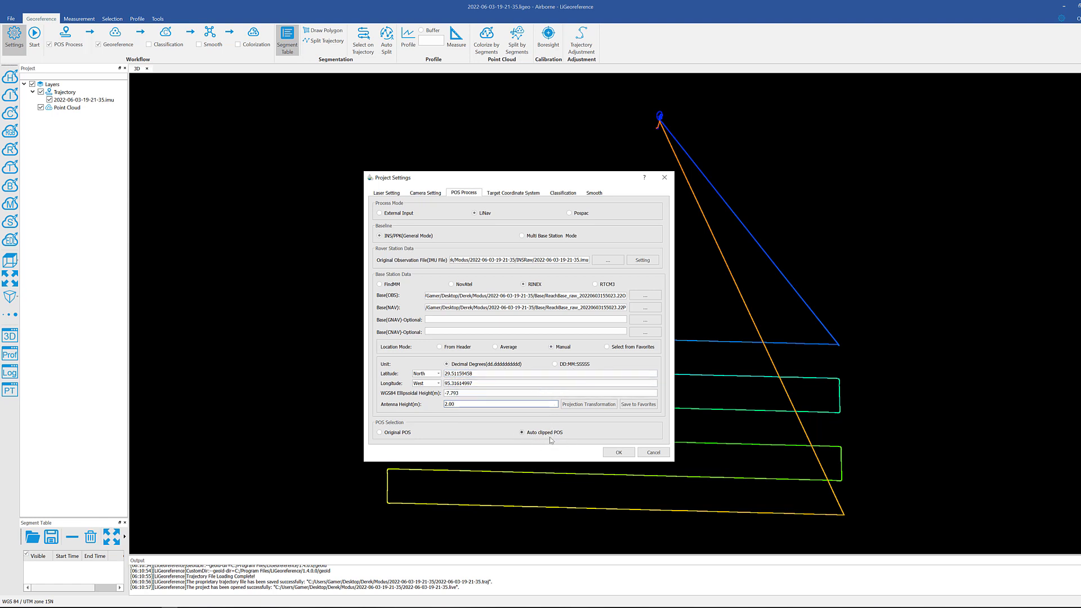
# Step: Reselect WGS 84 / UTM zone 14N as the target system, then review Classification and Smooth settings
pyautogui.click(513, 194)
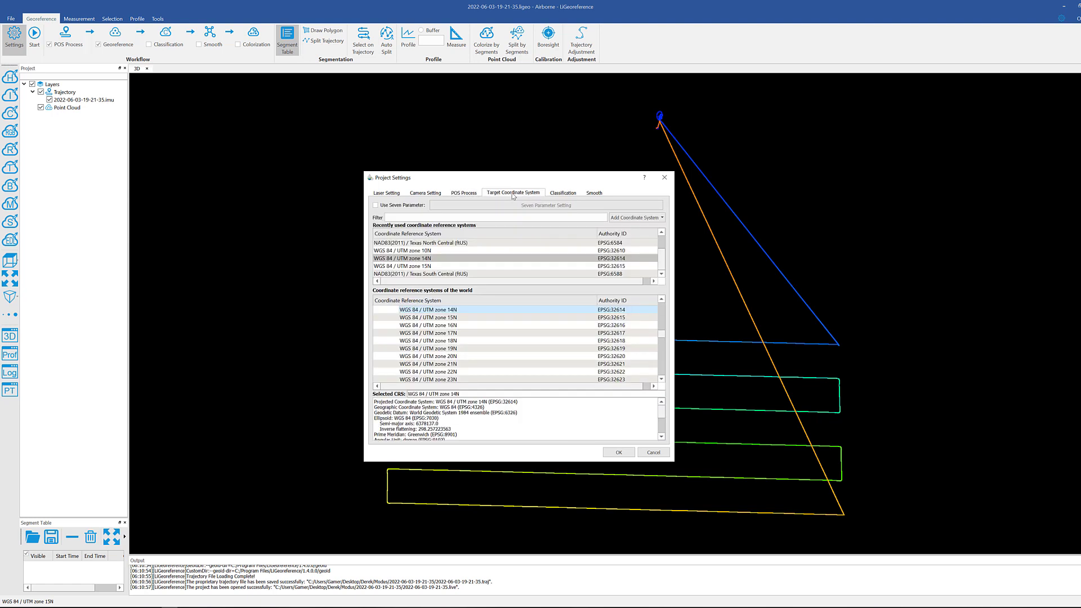
pyautogui.click(447, 257)
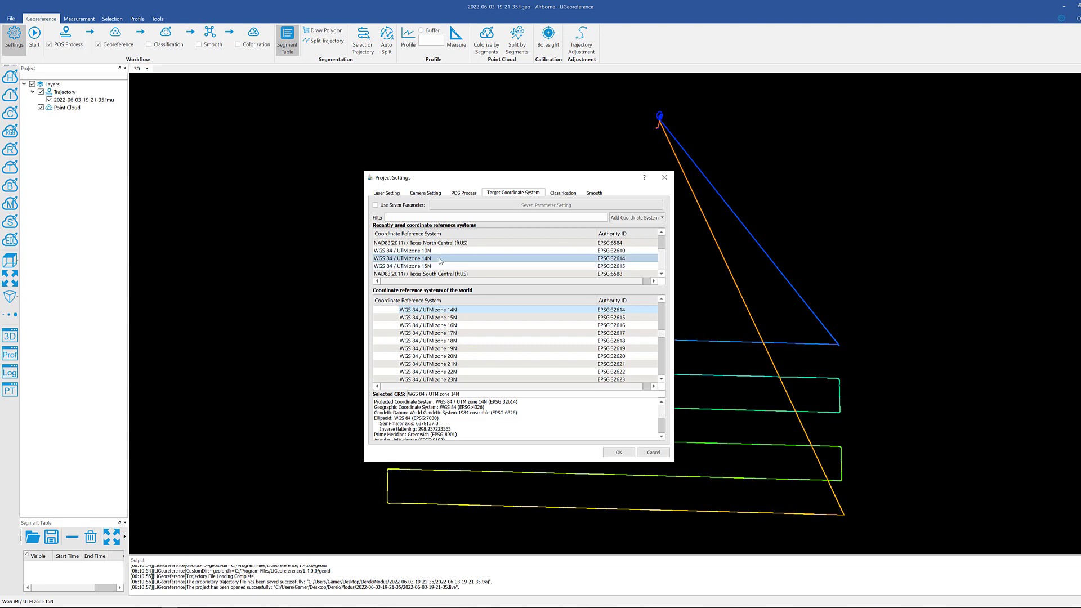
pyautogui.click(564, 194)
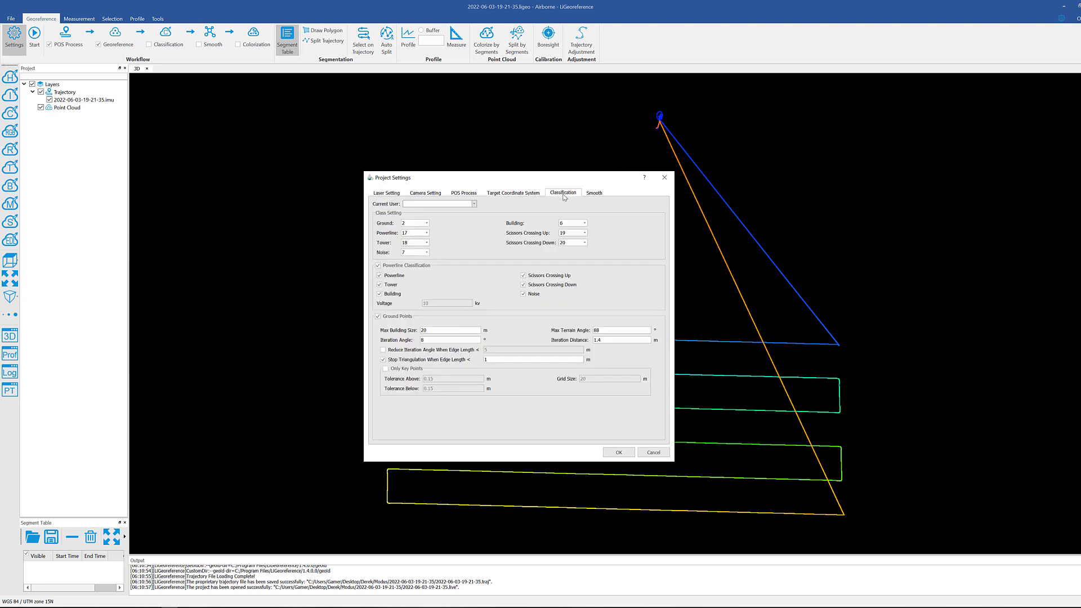
pyautogui.click(595, 194)
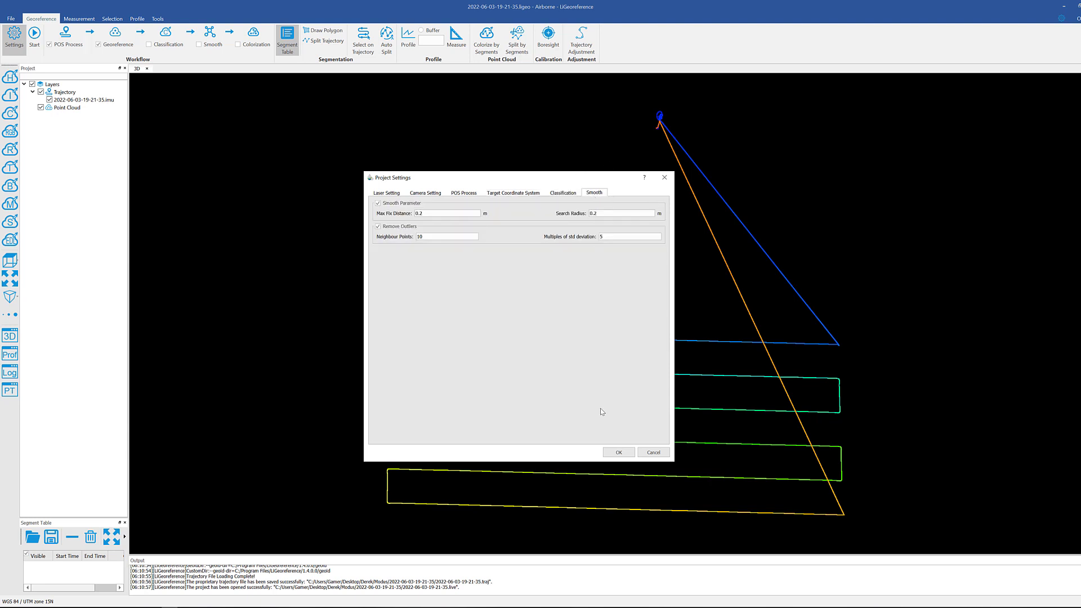
pyautogui.click(618, 453)
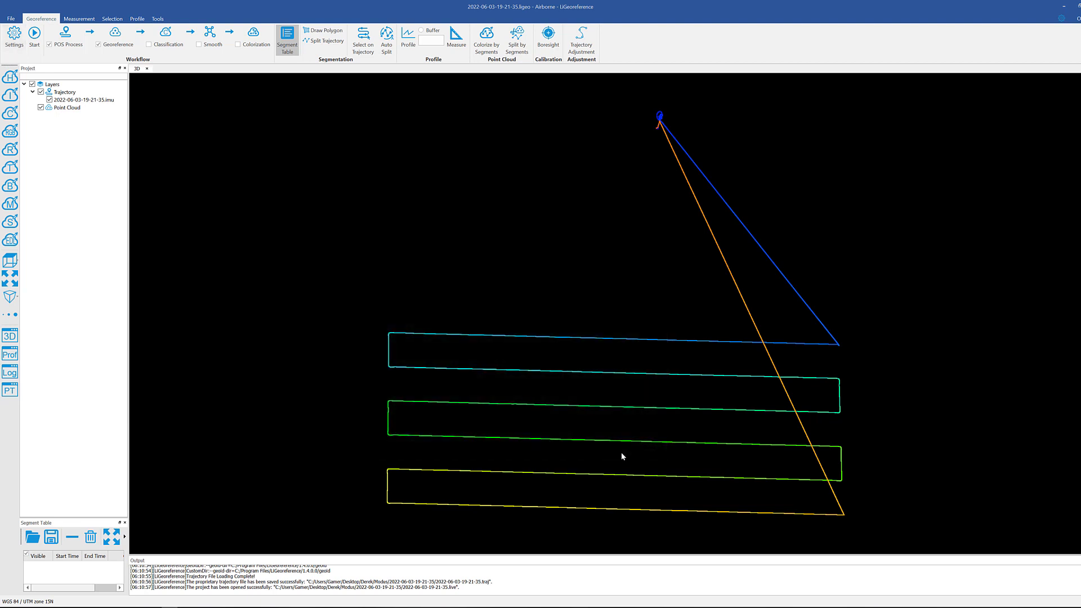